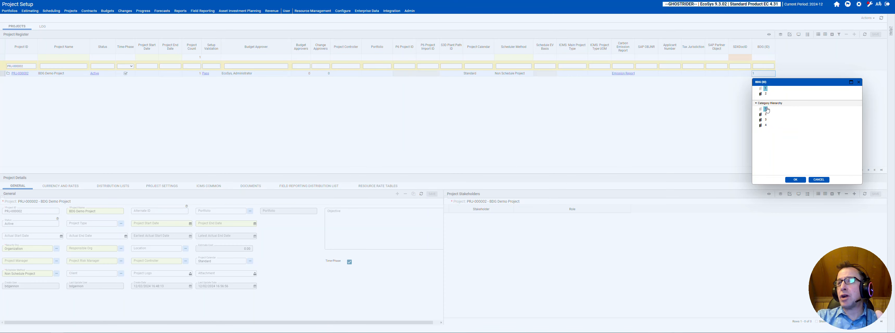
Reselect BDG value 1 for the BDG Demo Project and examine the available category values.
{"action": "double_click", "coordinate": [766, 110]}
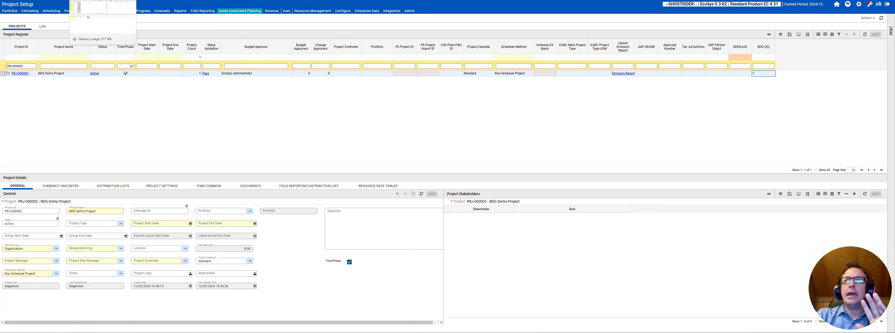
{"action": "right_click", "coordinate": [773, 76]}
{"action": "left_click", "coordinate": [772, 75]}
{"action": "left_click", "coordinate": [766, 108]}
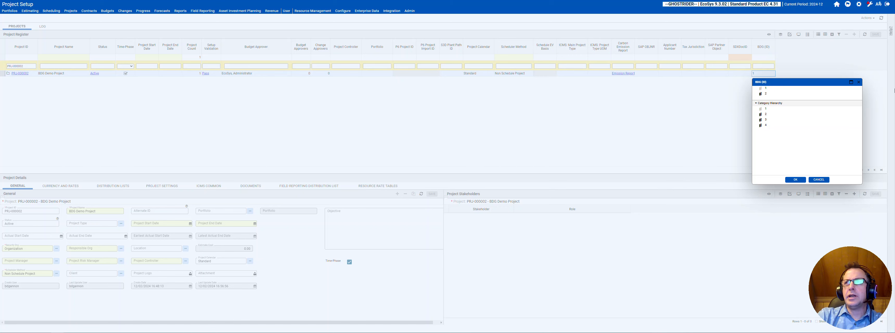
{"action": "left_click", "coordinate": [859, 82]}
Examine the attribute fields that can be added as columns in the Import Category Values worksheet definition for the BDG category.
{"action": "key", "text": "ctrl+Tab"}
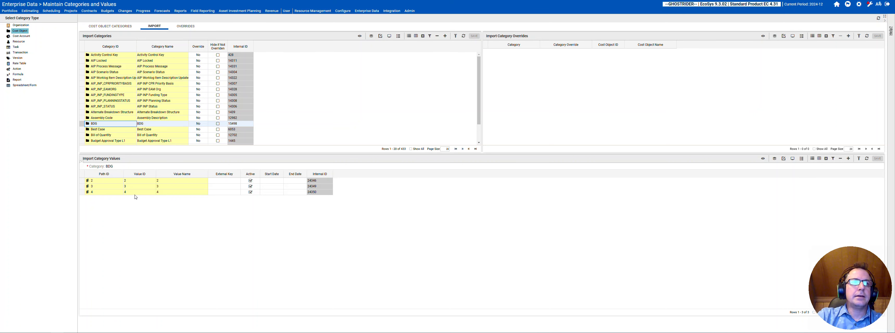
{"action": "left_click", "coordinate": [867, 162]}
{"action": "left_click", "coordinate": [100, 182]}
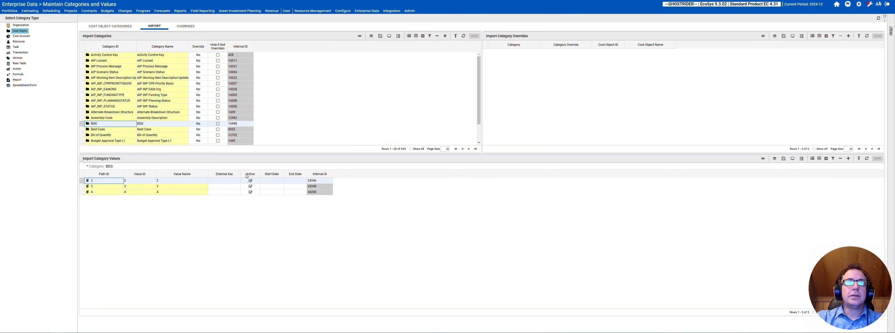
{"action": "left_click", "coordinate": [251, 208], "text": "ctrl+alt"}
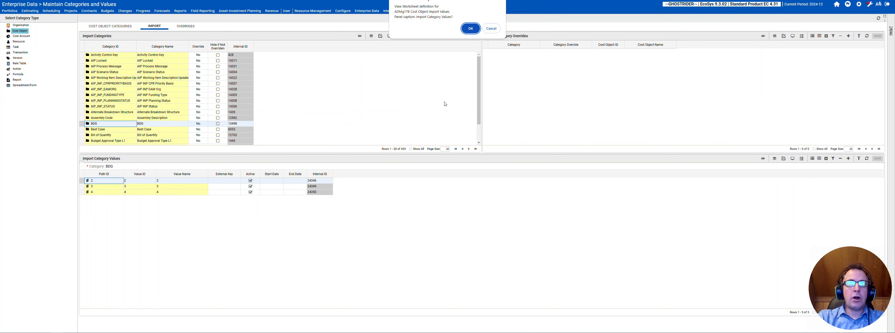
{"action": "left_click", "coordinate": [470, 29]}
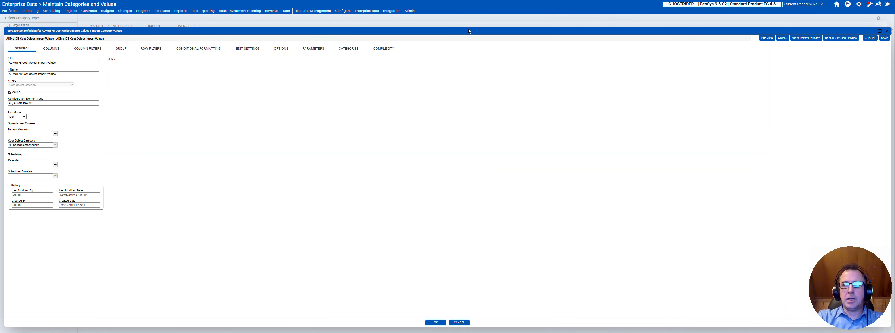
{"action": "left_click", "coordinate": [51, 49]}
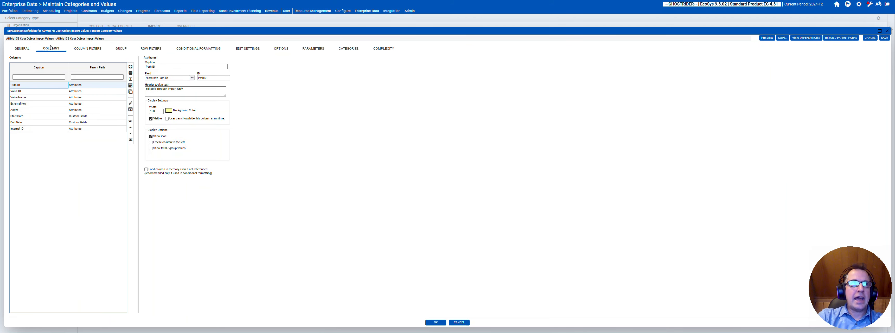
{"action": "left_click", "coordinate": [130, 67]}
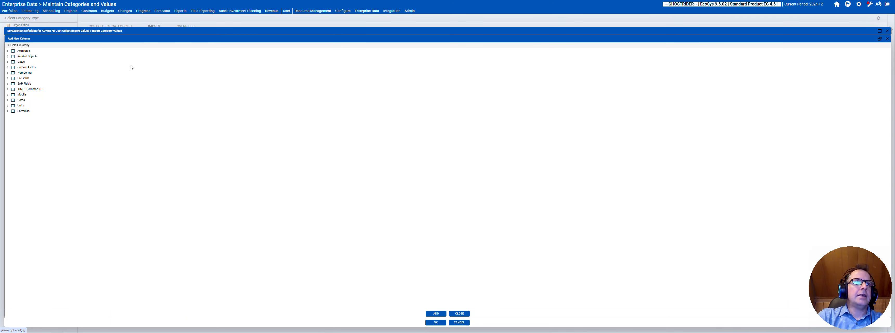
{"action": "left_click", "coordinate": [8, 52]}
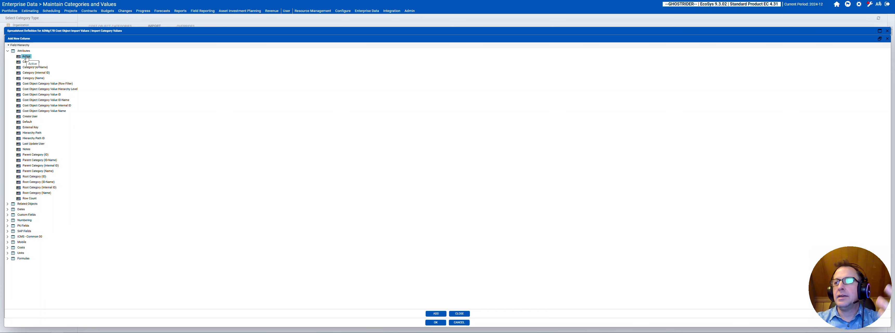
{"action": "left_click", "coordinate": [887, 39]}
{"action": "left_click", "coordinate": [887, 30]}
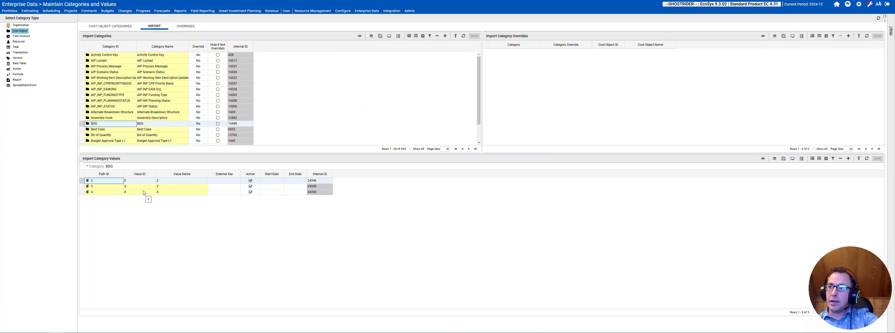
Deactivate value 2 of the BDG category and save the change.
{"action": "left_click", "coordinate": [251, 182]}
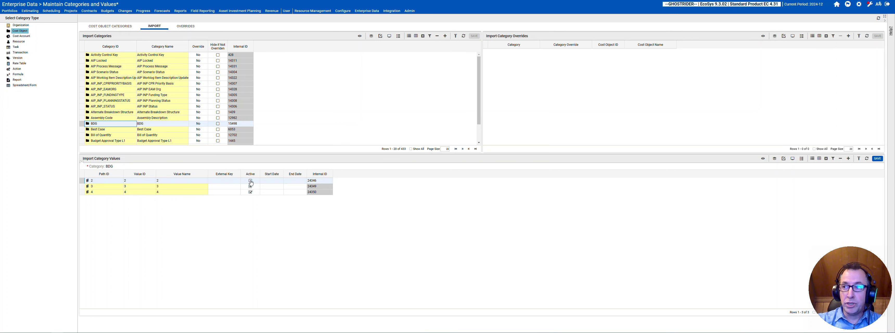
{"action": "left_click", "coordinate": [879, 159]}
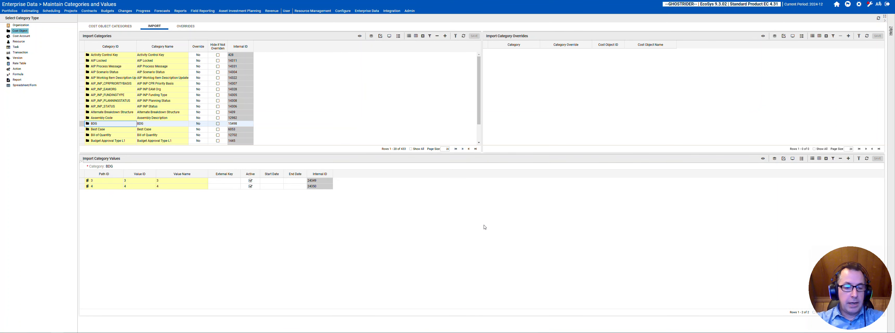
Try an Equals row filter on the Active column in the Import Category Values worksheet definition and discard the changes.
{"action": "left_click", "coordinate": [306, 249], "text": "ctrl+alt"}
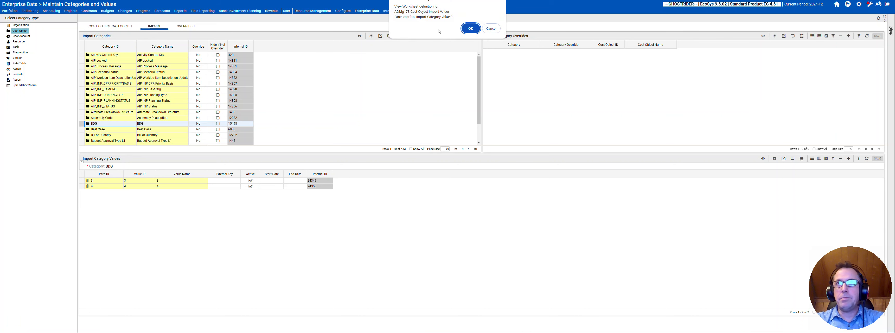
{"action": "left_click", "coordinate": [479, 32]}
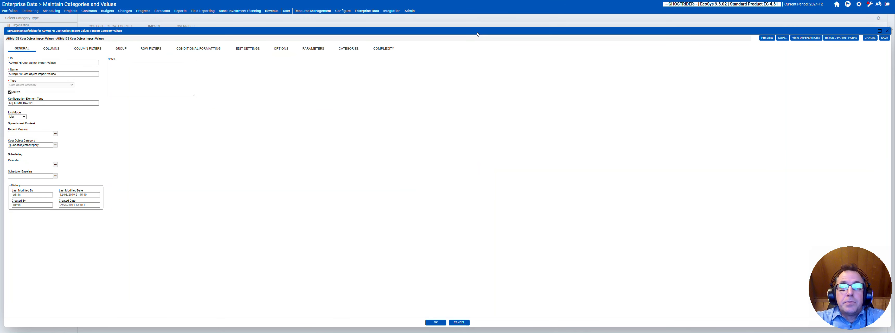
{"action": "left_click", "coordinate": [149, 49]}
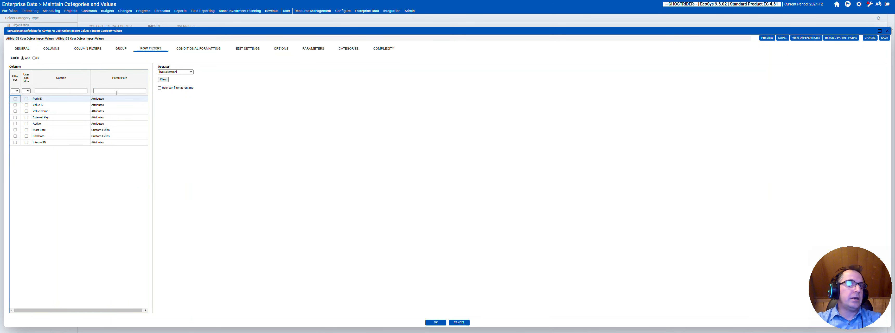
{"action": "left_click", "coordinate": [23, 49]}
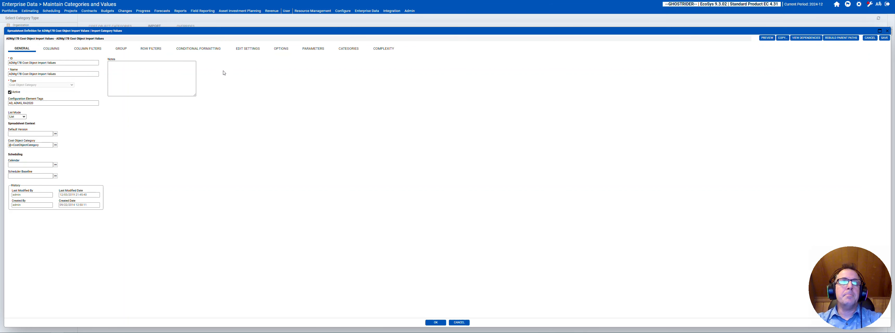
{"action": "left_click", "coordinate": [157, 52]}
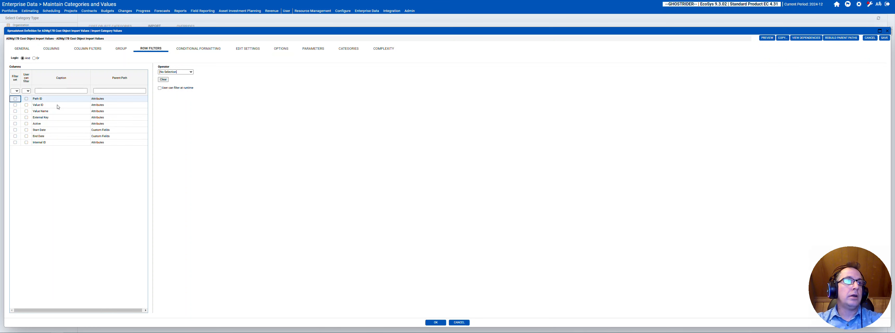
{"action": "left_click", "coordinate": [52, 124]}
{"action": "left_click", "coordinate": [174, 72]}
{"action": "left_click", "coordinate": [170, 78]}
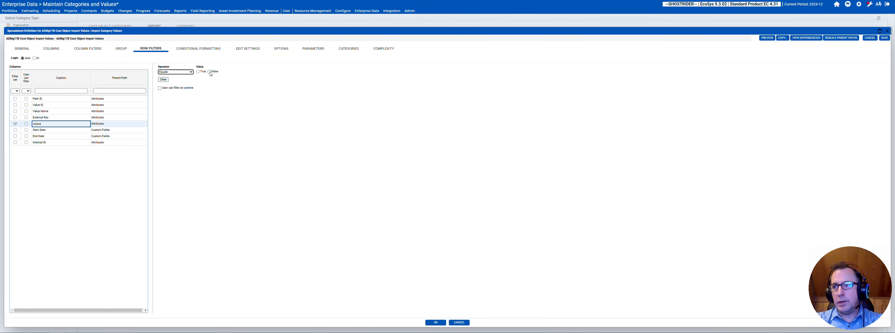
{"action": "left_click", "coordinate": [885, 37]}
{"action": "left_click", "coordinate": [470, 30]}
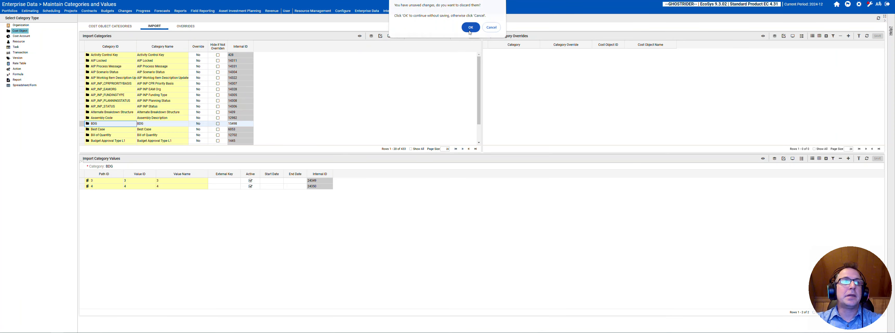
{"action": "left_click", "coordinate": [470, 31]}
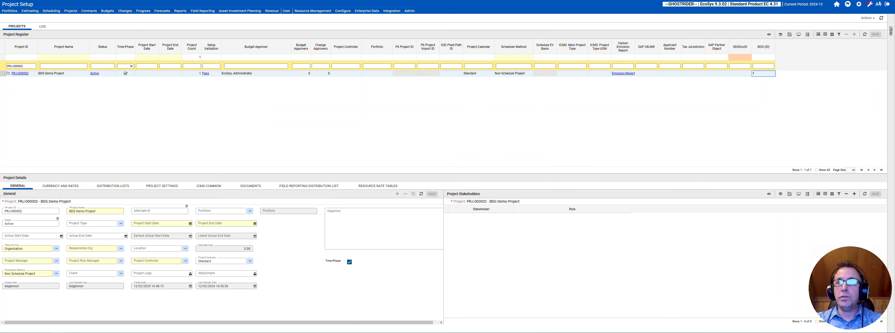
Set the BDG category of the BDG Demo Project to value 2 and save the project.
{"action": "left_click", "coordinate": [774, 74]}
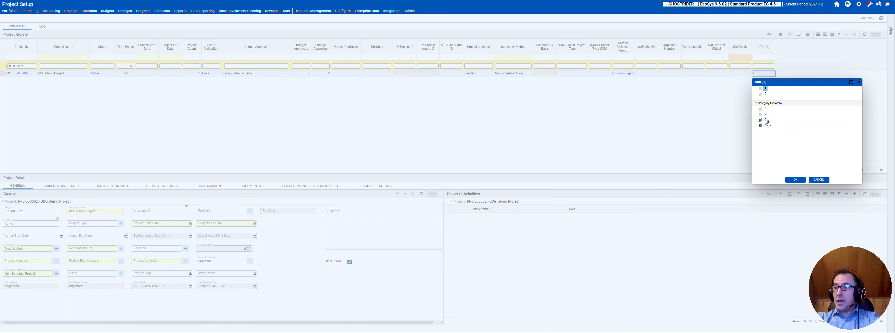
{"action": "double_click", "coordinate": [771, 114]}
{"action": "left_click", "coordinate": [876, 35]}
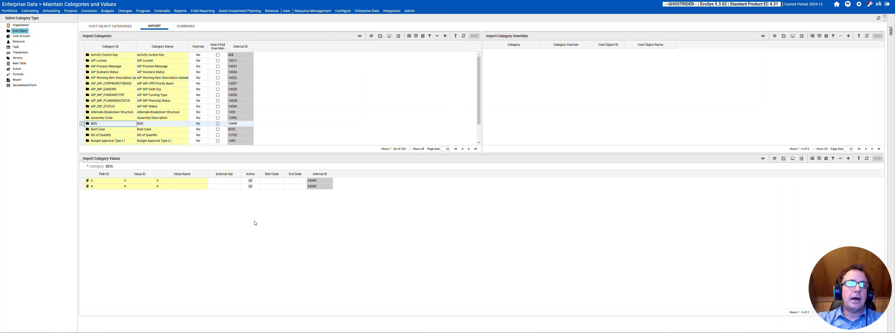
Try to add a new value with ID 1 and name 1 to the BDG category.
{"action": "left_click", "coordinate": [849, 158]}
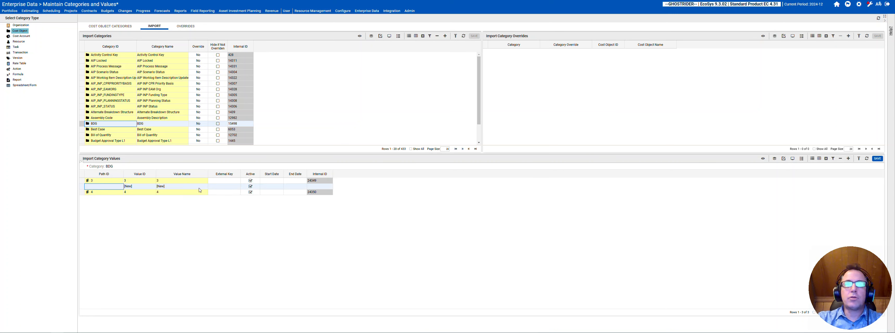
{"action": "left_click", "coordinate": [140, 186]}
{"action": "type", "text": "1"}
{"action": "left_click", "coordinate": [165, 187]}
{"action": "type", "text": "1"}
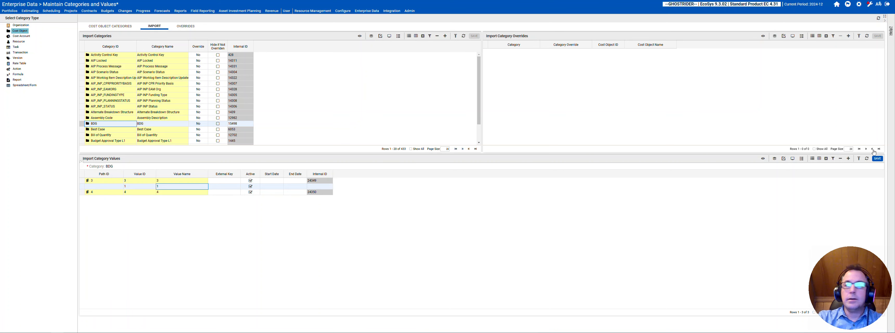
{"action": "left_click", "coordinate": [879, 159]}
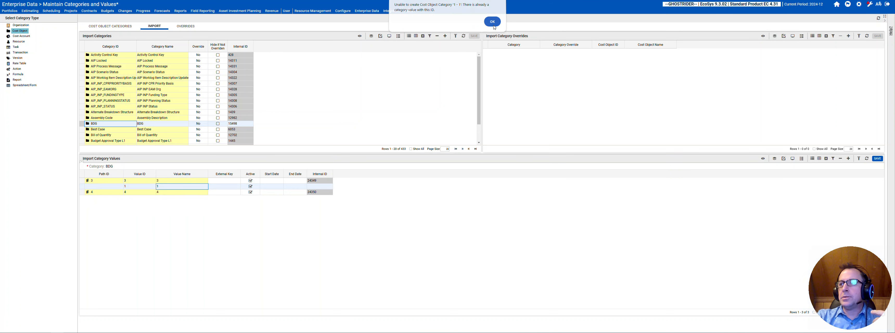
{"action": "left_click", "coordinate": [493, 23]}
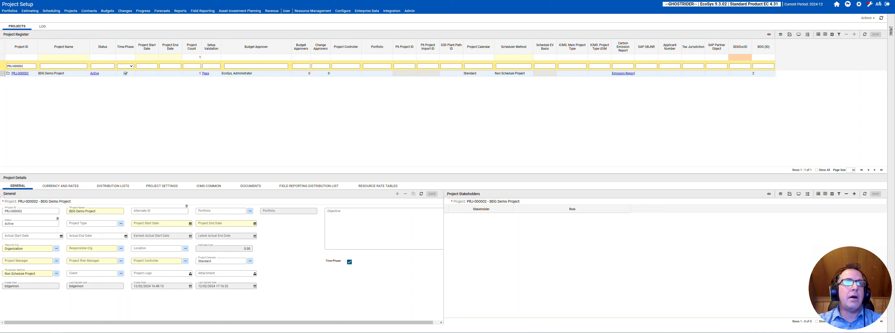
Check how active and inactive BDG values are marked in the BDG Demo Project's value picker, without changing the selection.
{"action": "left_click", "coordinate": [772, 73]}
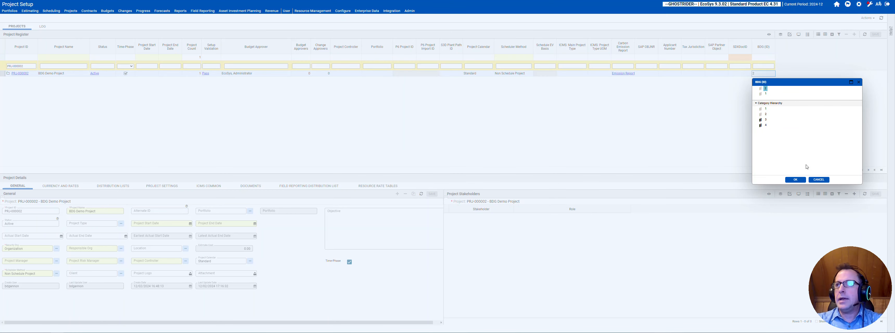
{"action": "left_click", "coordinate": [817, 180]}
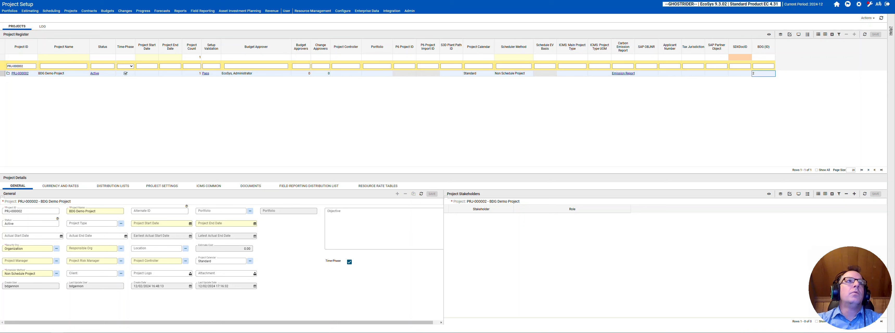
{"action": "left_click", "coordinate": [101, 1]}
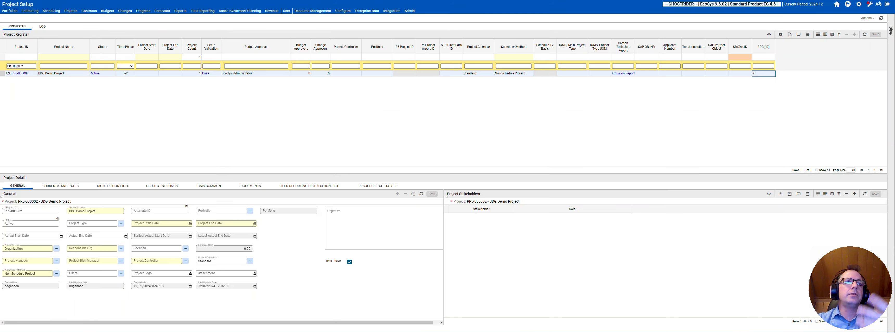
{"action": "left_click", "coordinate": [773, 74]}
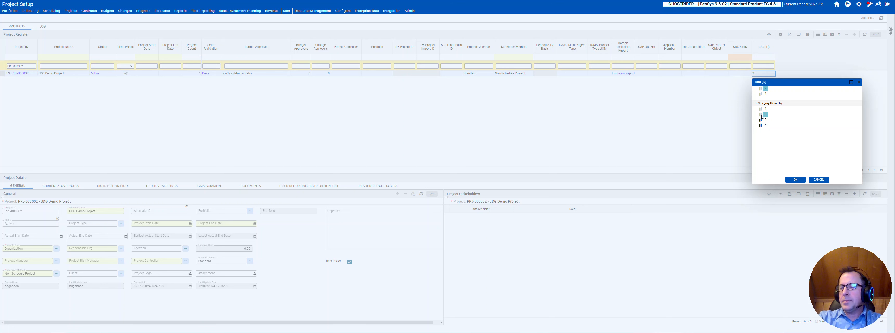
{"action": "left_click", "coordinate": [859, 83]}
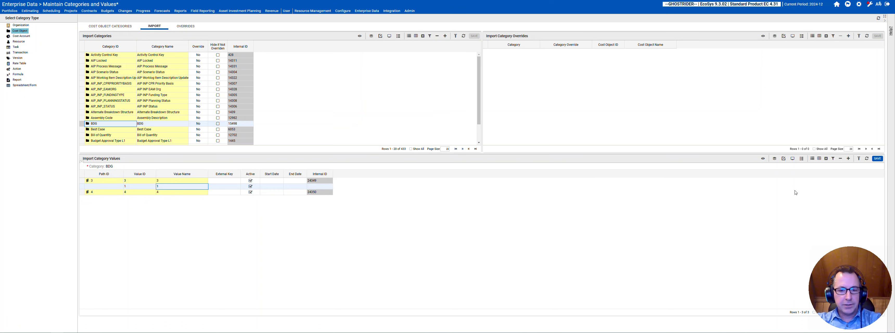
Reload the category maintenance page, discarding the unsaved BDG value, and display the Cost Object categories.
{"action": "key", "text": "F5"}
{"action": "left_click", "coordinate": [472, 19]}
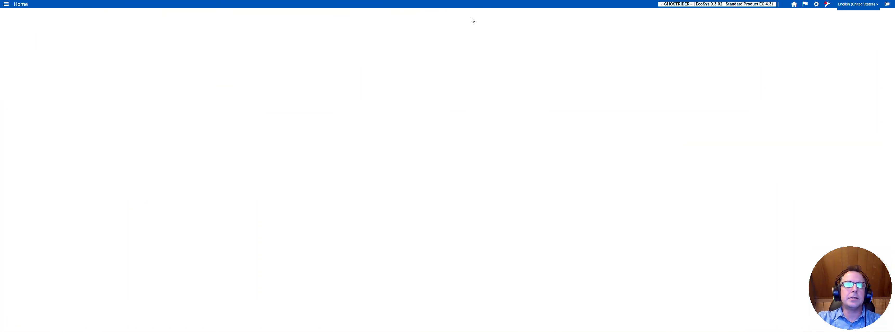
{"action": "left_click", "coordinate": [20, 31]}
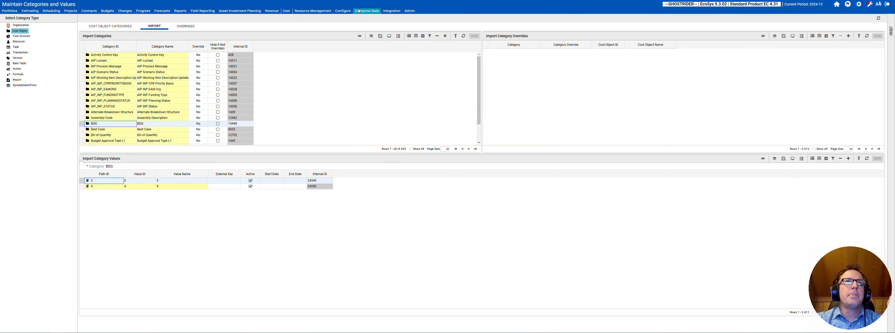
Reopen the Maintain Categories and Values page.
{"action": "left_click", "coordinate": [365, 12]}
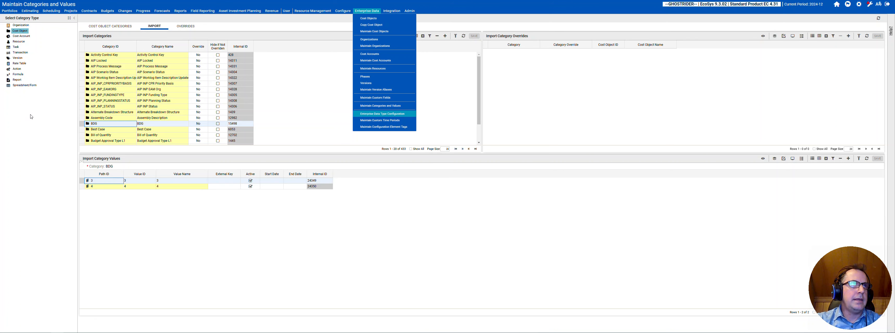
{"action": "left_click", "coordinate": [374, 107]}
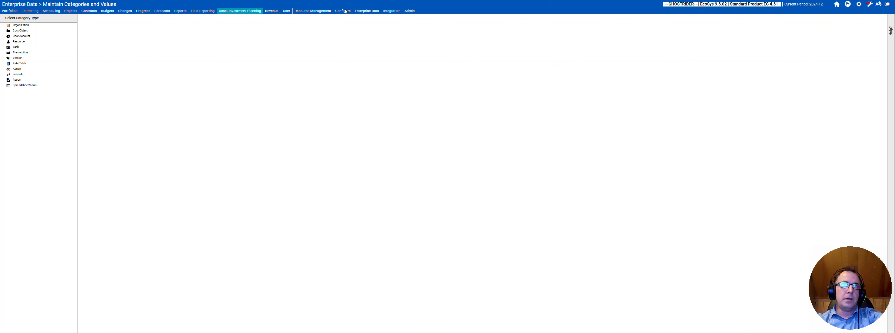
Display the Cost Object categories and switch to their import view with the BDG category's values shown.
{"action": "mouse_move", "coordinate": [367, 11]}
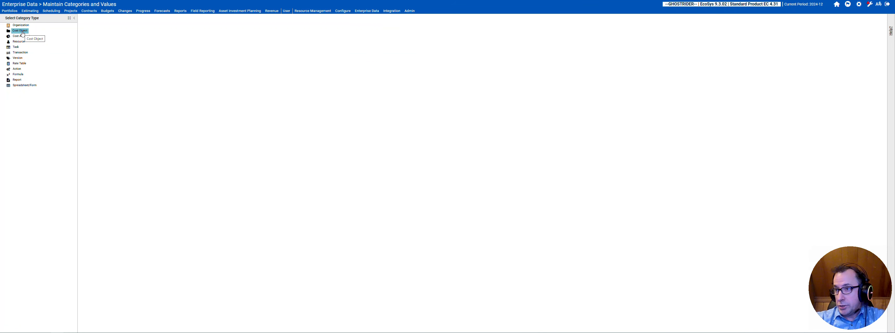
{"action": "left_click", "coordinate": [19, 30]}
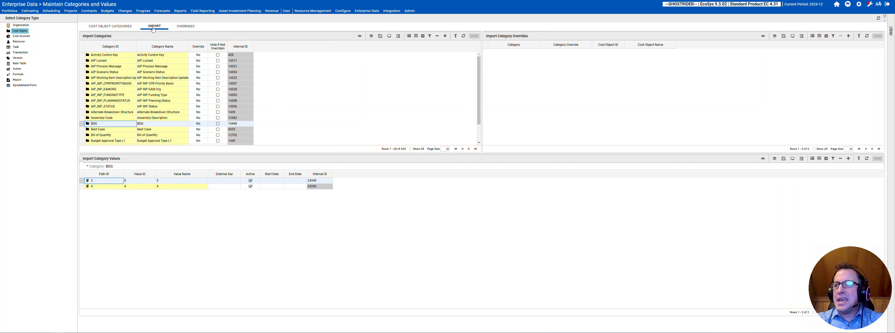
{"action": "left_click", "coordinate": [129, 28]}
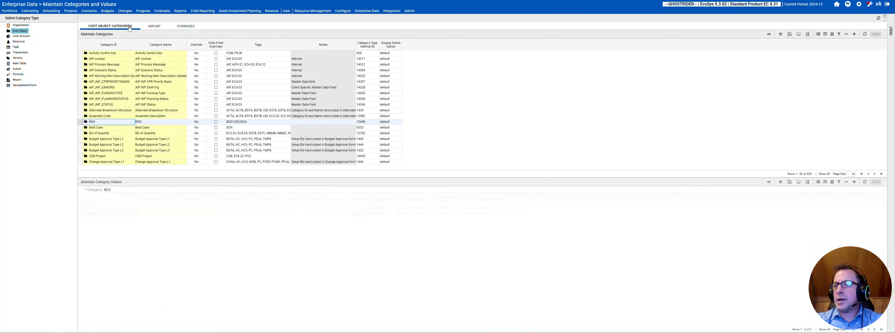
{"action": "left_click", "coordinate": [164, 27]}
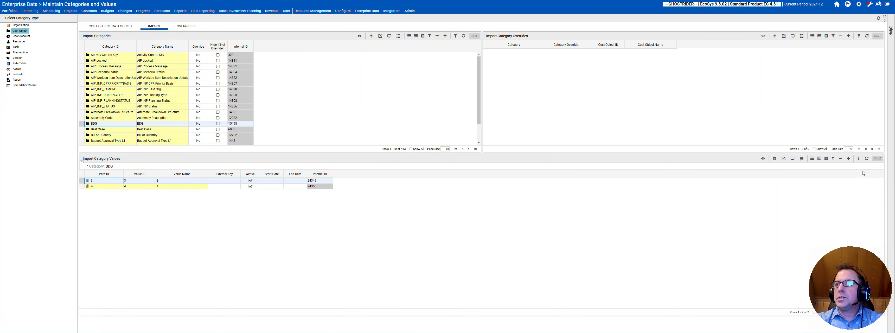
Export the BDG import category values to Excel and open the exported workbook for editing.
{"action": "left_click", "coordinate": [775, 158]}
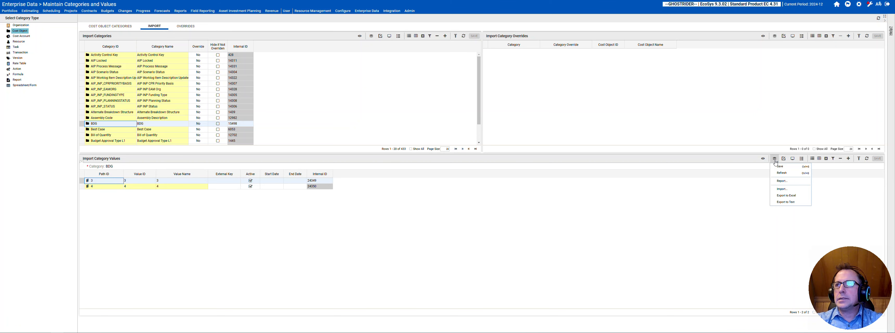
{"action": "left_click", "coordinate": [790, 197]}
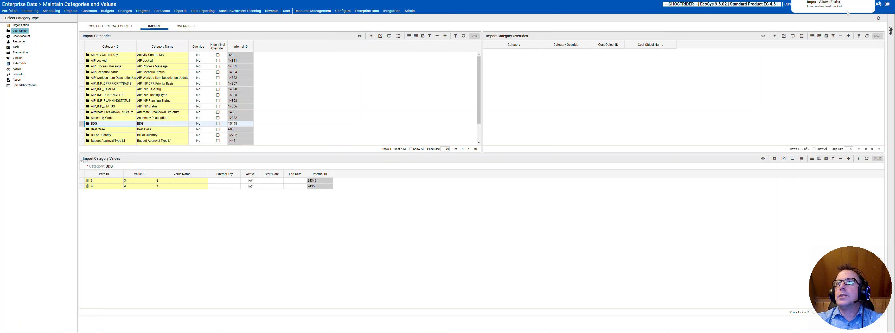
{"action": "left_click", "coordinate": [852, 3]}
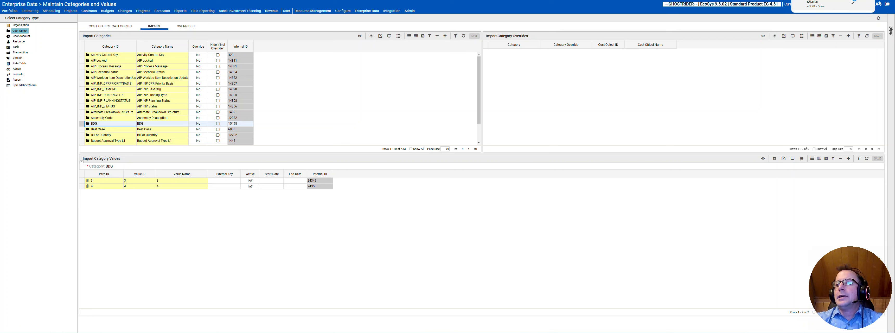
{"action": "left_click", "coordinate": [852, 3]}
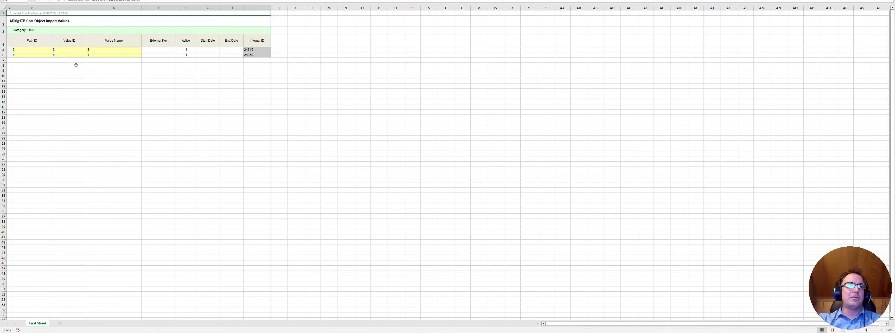
{"action": "left_click", "coordinate": [67, 50]}
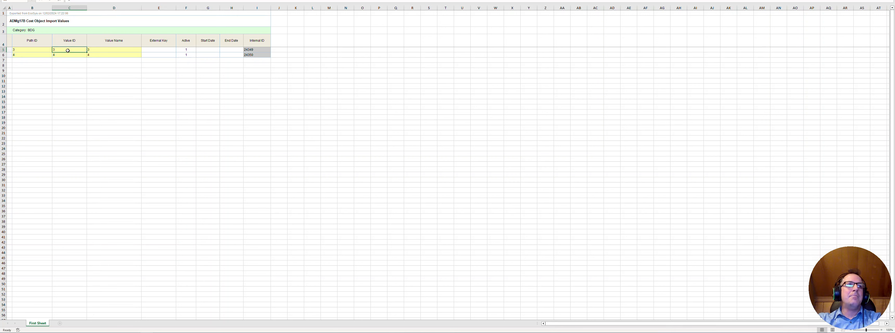
{"action": "left_click", "coordinate": [25, 51]}
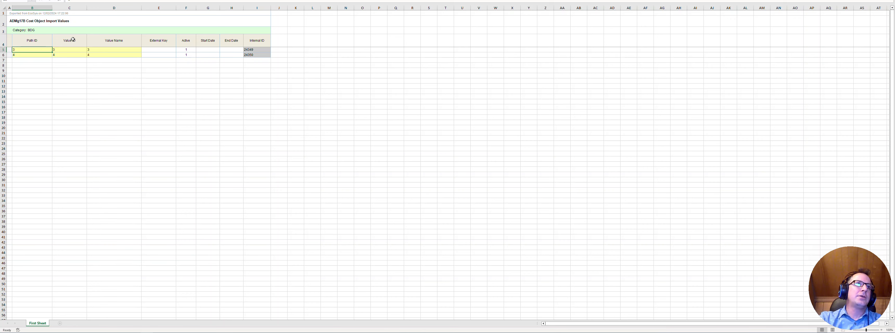
{"action": "left_click", "coordinate": [278, 0]}
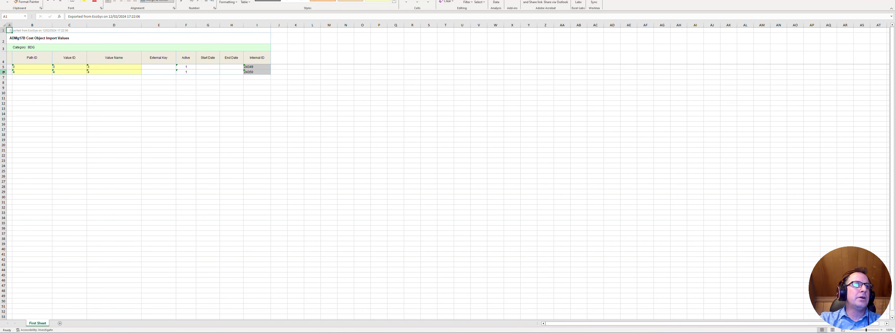
{"action": "right_click", "coordinate": [4, 67]}
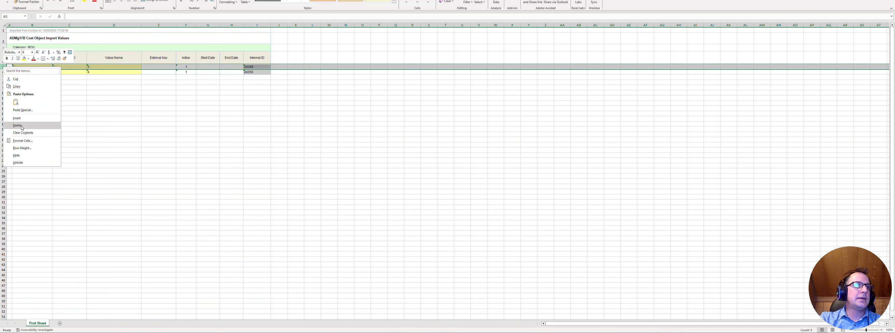
{"action": "left_click", "coordinate": [16, 118]}
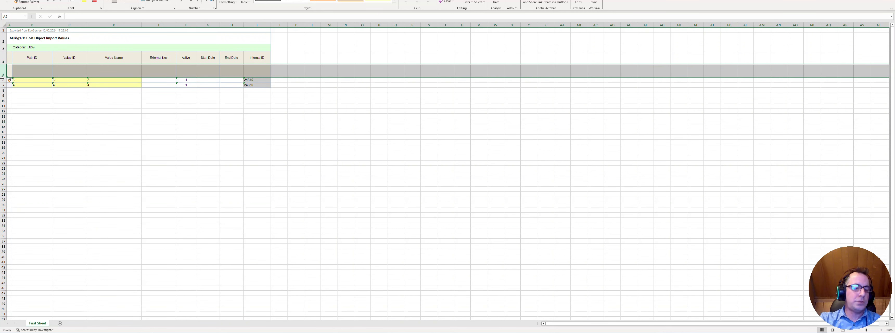
{"action": "key", "text": "ctrl+minus"}
Add a row below the exported values with Path ID, Value ID and Value Name all set to 1.
{"action": "left_click", "coordinate": [28, 77]}
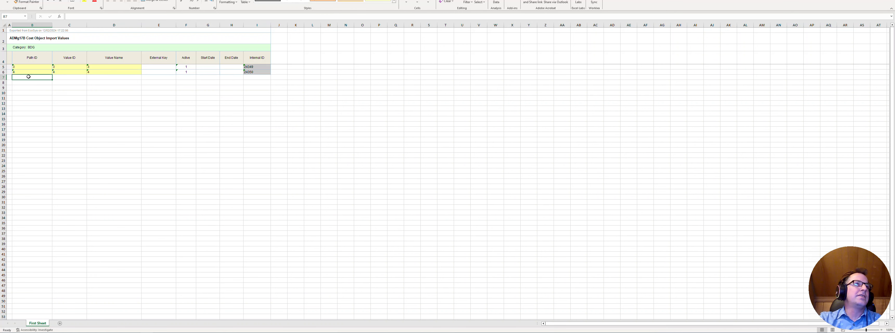
{"action": "type", "text": "1"}
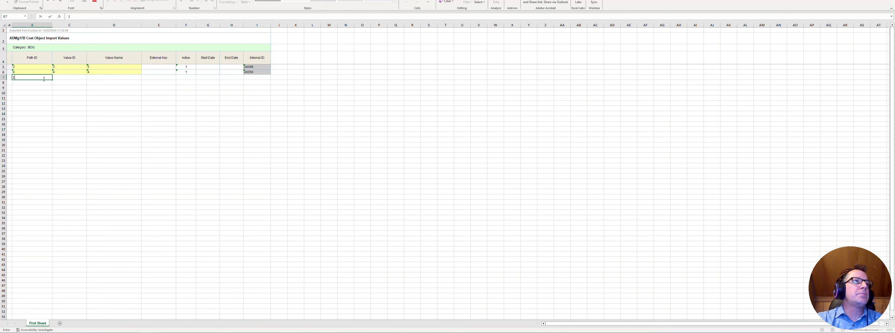
{"action": "key", "text": "Tab"}
{"action": "type", "text": "2"}
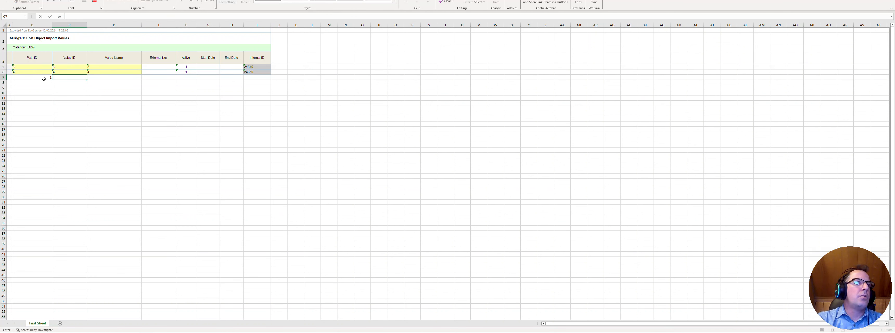
{"action": "type", "text": "1"}
{"action": "key", "text": "Tab"}
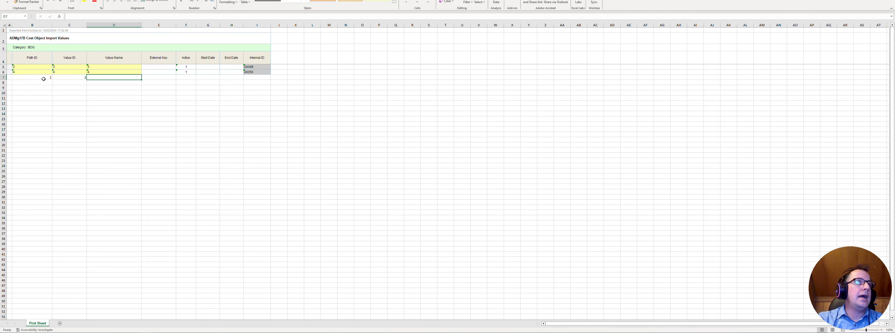
{"action": "type", "text": "1"}
{"action": "key", "text": "Tab"}
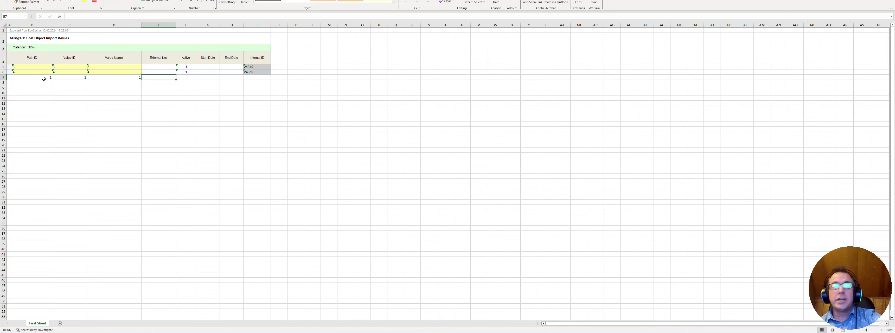
Mark the new value 1 as active by entering 1 in its Active column.
{"action": "left_click", "coordinate": [43, 79]}
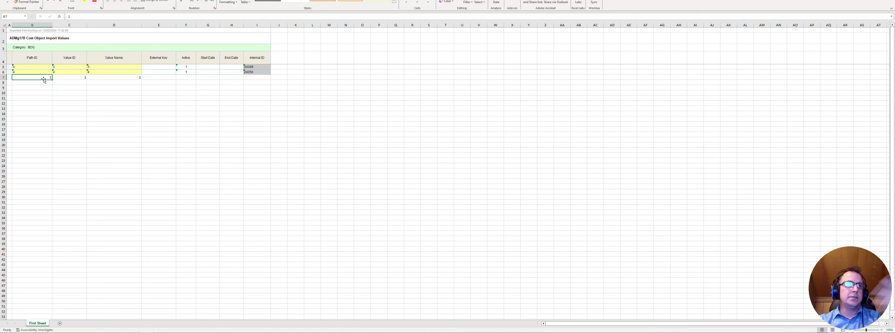
{"action": "key", "text": "Right"}
{"action": "key", "text": "Right"}
{"action": "key", "text": "Right"}
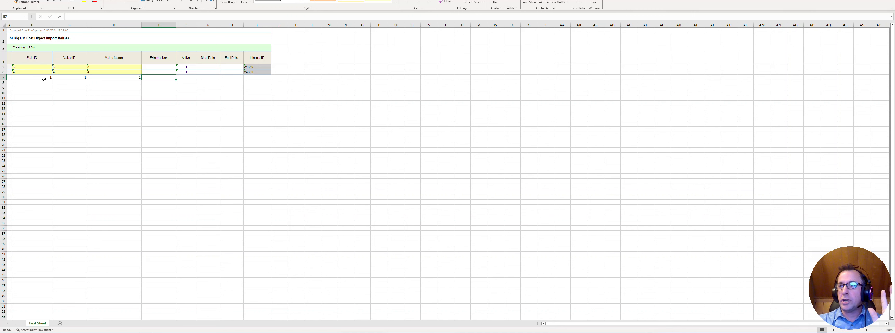
{"action": "key", "text": "Left"}
{"action": "key", "text": "Left"}
{"action": "key", "text": "Left"}
{"action": "key", "text": "Right"}
{"action": "key", "text": "Right"}
{"action": "key", "text": "Right"}
{"action": "key", "text": "Right"}
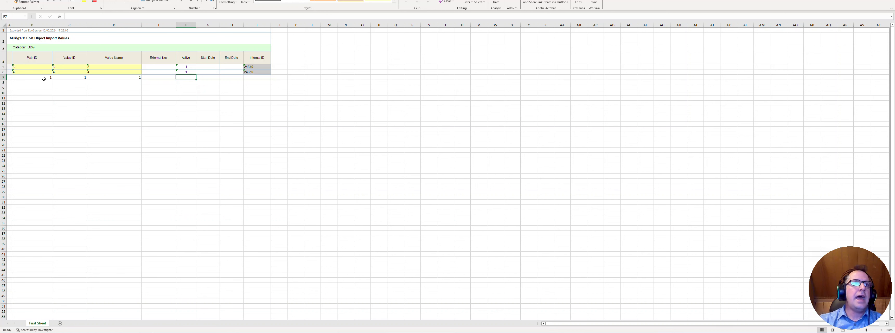
{"action": "type", "text": "1"}
{"action": "key", "text": "Return"}
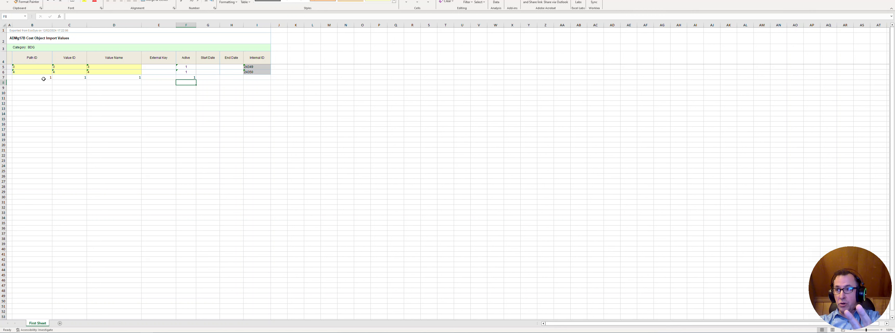
Add another row with Path ID, Value ID and Value Name all set to 2, and set Active to 1.
{"action": "key", "text": "Left"}
{"action": "key", "text": "Left"}
{"action": "key", "text": "Left"}
{"action": "key", "text": "Left"}
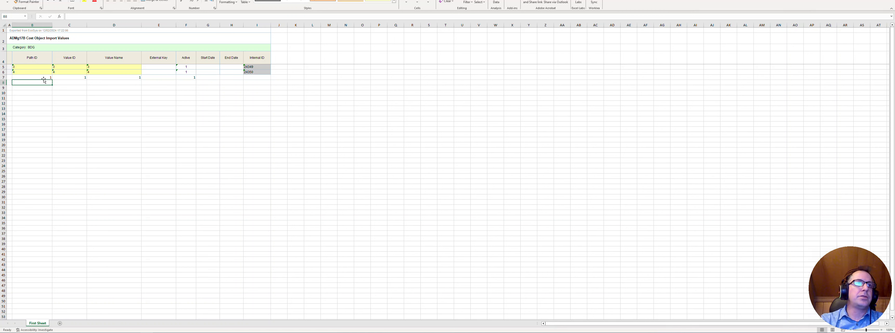
{"action": "type", "text": "'2"}
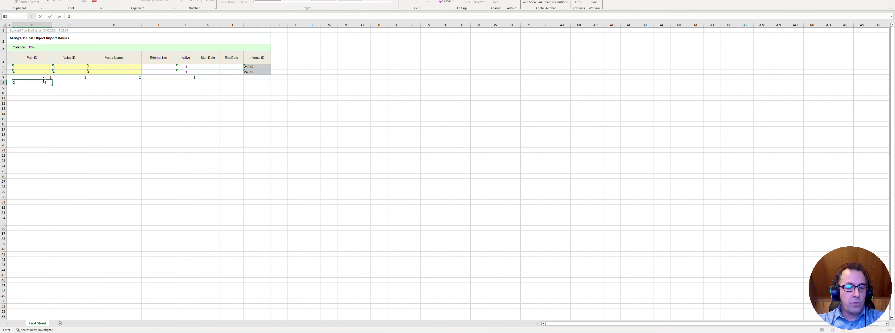
{"action": "key", "text": "Tab"}
{"action": "type", "text": "2"}
{"action": "key", "text": "Tab"}
{"action": "type", "text": "2"}
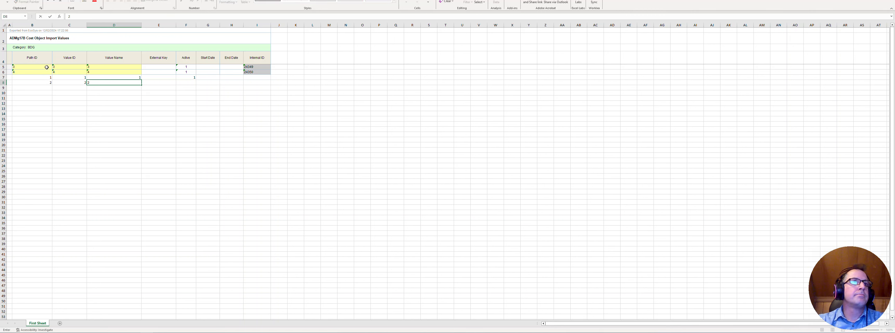
{"action": "left_click", "coordinate": [190, 83]}
{"action": "type", "text": "1"}
{"action": "left_click", "coordinate": [190, 91]}
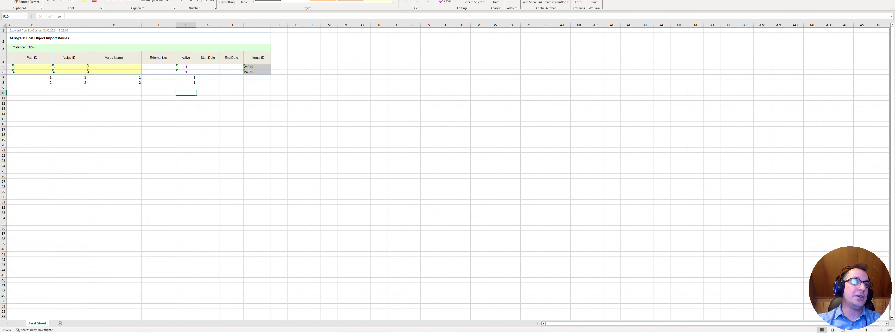
Review column A, the top two rows and the Path ID and Value ID headings, and close the workbook.
{"action": "left_click", "coordinate": [9, 25]}
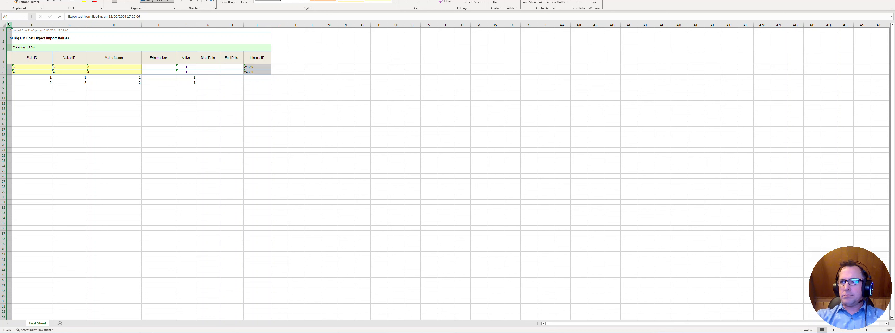
{"action": "left_click", "coordinate": [2, 31]}
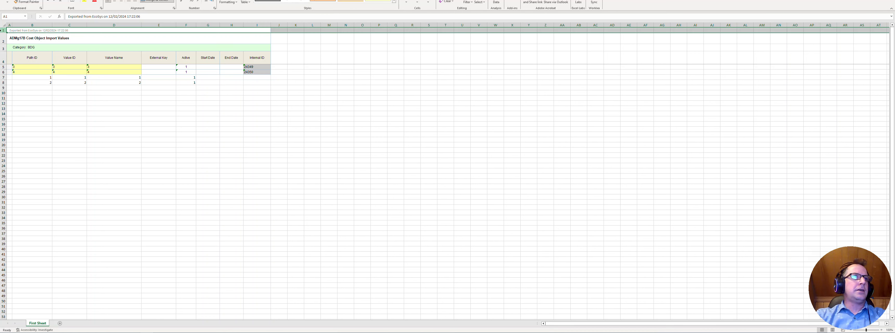
{"action": "left_click_drag", "start_coordinate": [2, 30], "coordinate": [2, 40]}
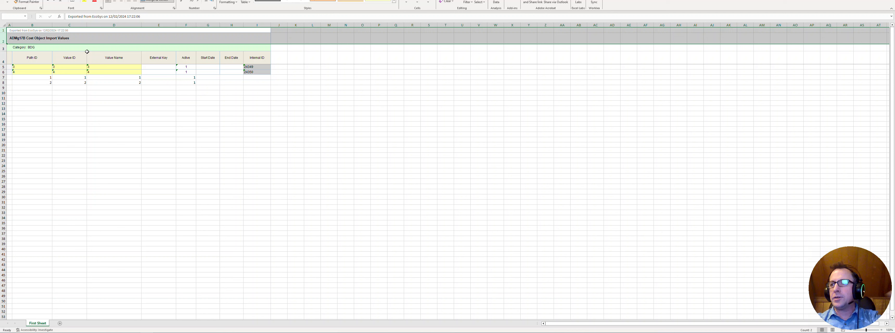
{"action": "left_click", "coordinate": [47, 55]}
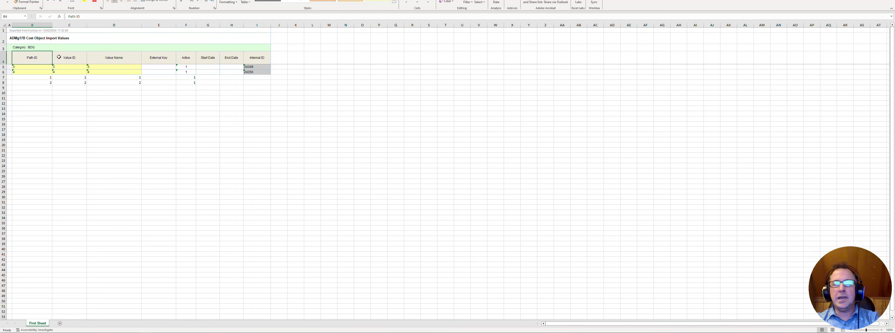
{"action": "left_click", "coordinate": [59, 56]}
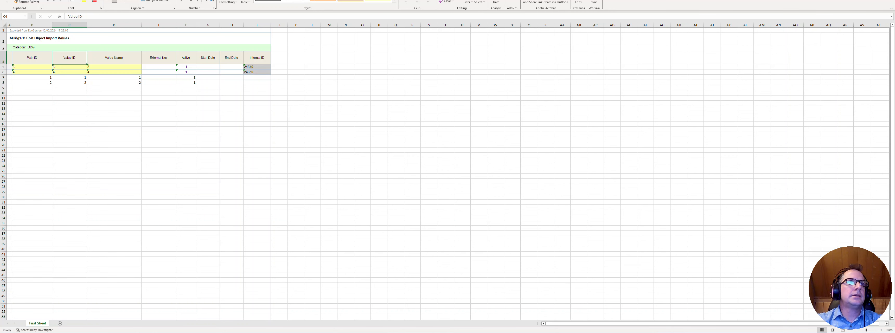
{"action": "key", "text": "alt+F4"}
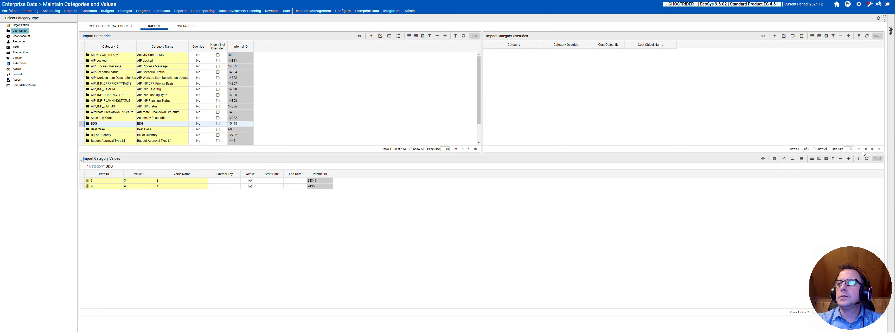
Start an Excel import into the BDG category values with the Create New / Update Existing rule.
{"action": "left_click", "coordinate": [859, 158]}
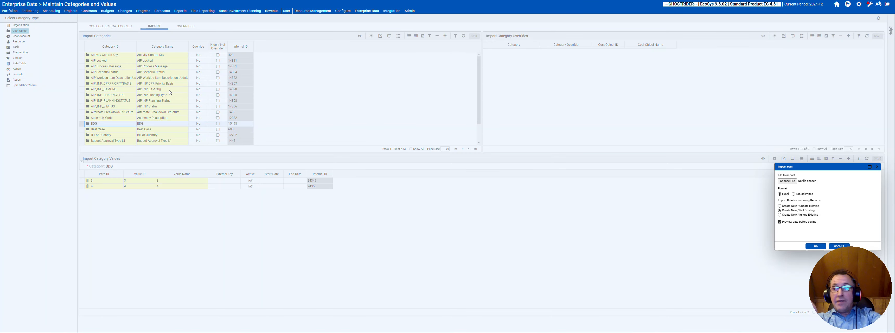
{"action": "left_click", "coordinate": [781, 206]}
{"action": "left_click_drag", "start_coordinate": [834, 167], "coordinate": [696, 164]}
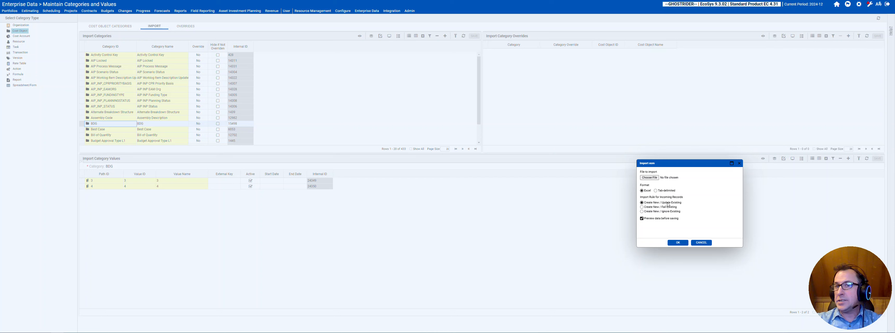
Load ADMg17B Cost Object Import Values (2).xlsx into the BDG category values with preview enabled, and save the imported rows.
{"action": "left_click", "coordinate": [655, 177]}
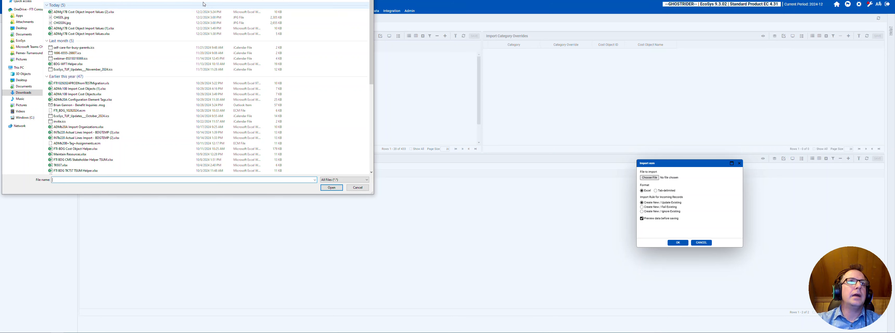
{"action": "left_click", "coordinate": [71, 12]}
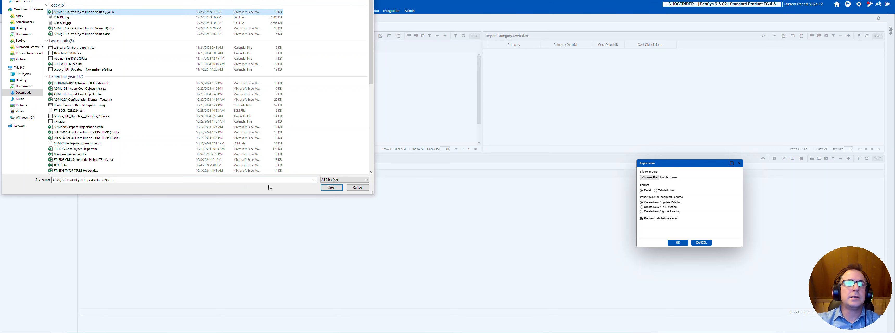
{"action": "left_click", "coordinate": [332, 188]}
{"action": "left_click", "coordinate": [682, 243]}
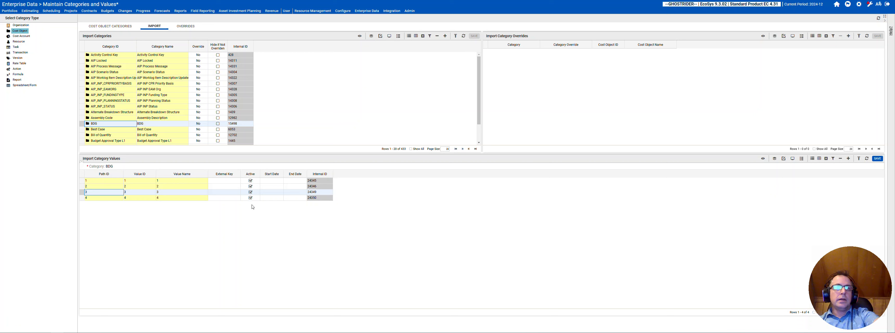
{"action": "left_click", "coordinate": [879, 159]}
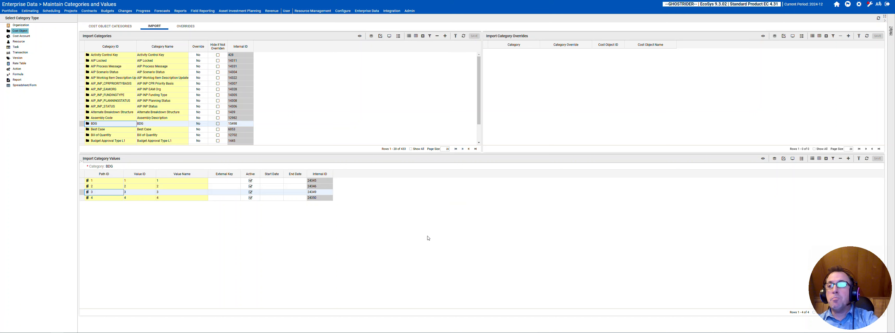
Check the internal ID of BDG value 1 and the create and last update dates of its values under Cost Object Categories.
{"action": "left_click", "coordinate": [318, 181]}
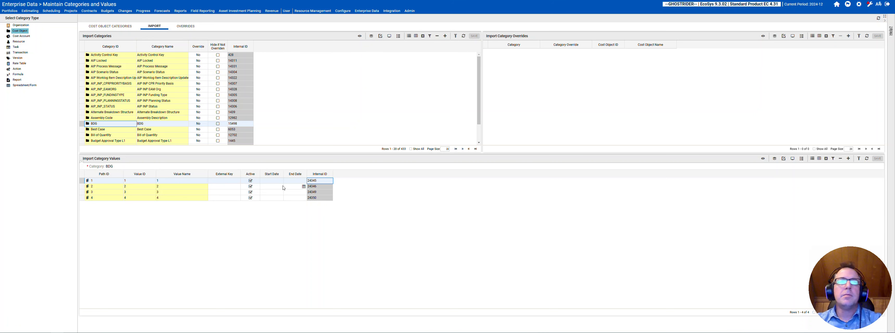
{"action": "left_click", "coordinate": [110, 27]}
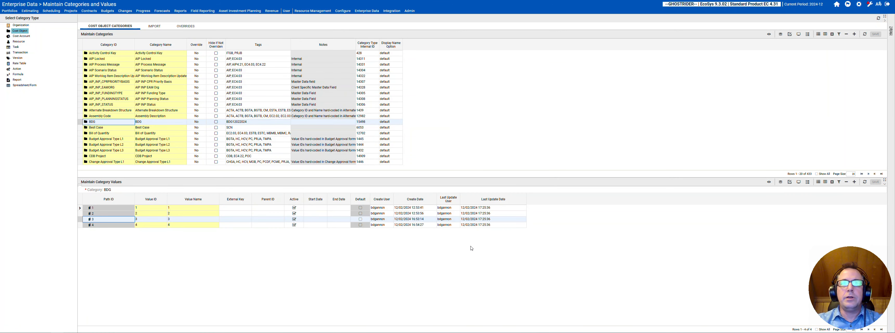
{"action": "left_click", "coordinate": [479, 221]}
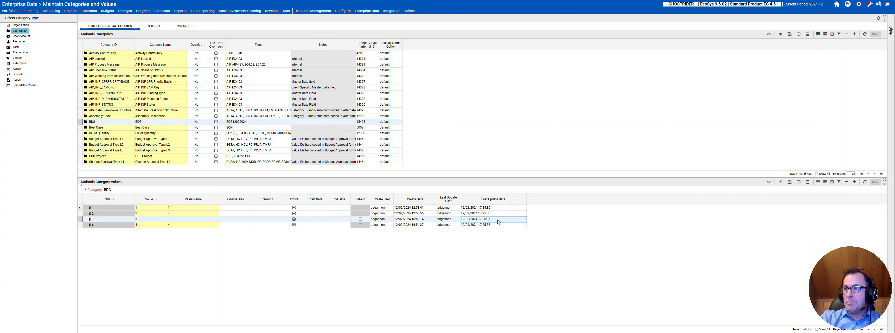
{"action": "left_click", "coordinate": [411, 221]}
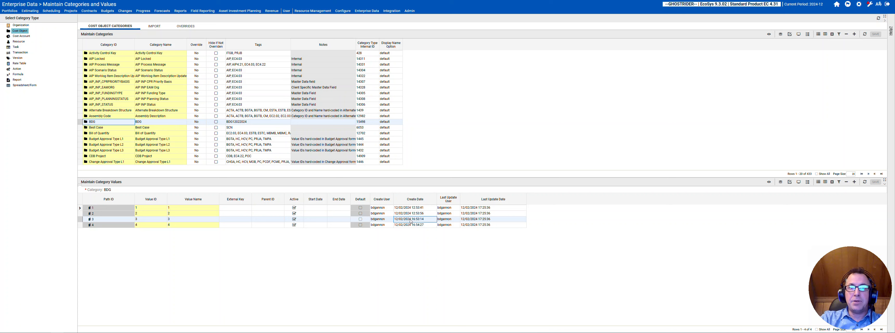
{"action": "left_click", "coordinate": [414, 208]}
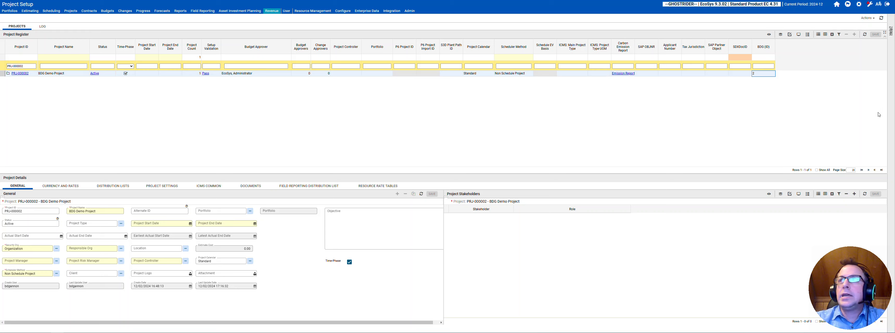
Review the BDG (ID) values available to BDG Demo Project in Project Setup without choosing a different one.
{"action": "left_click", "coordinate": [774, 75]}
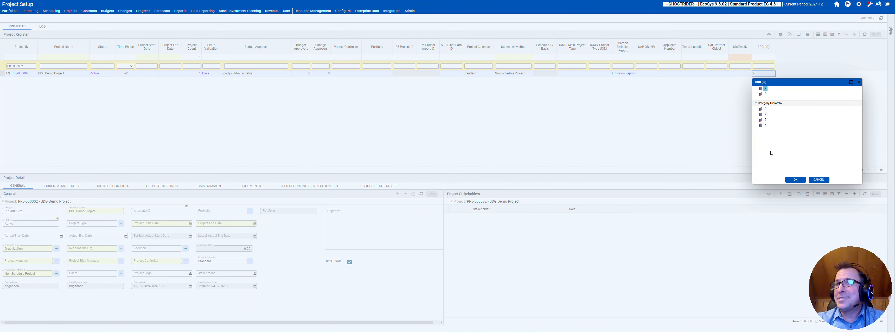
{"action": "left_click", "coordinate": [823, 180]}
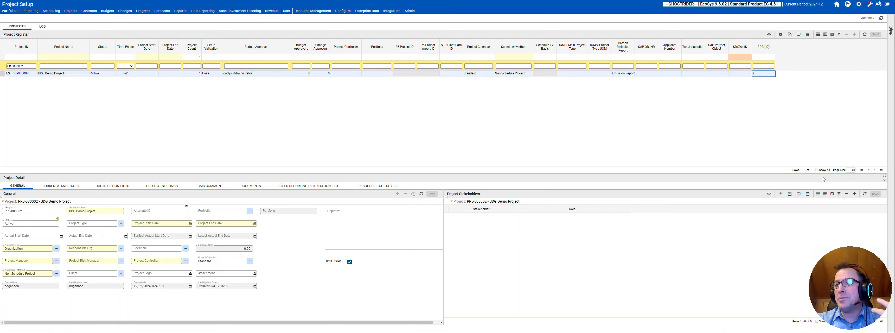